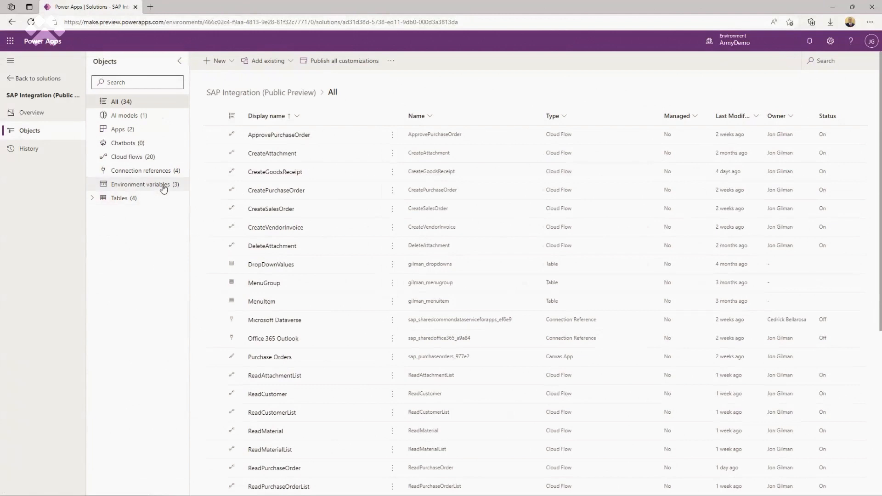
# - Open a blank New environment variable form from the SAP Integration solution's Environment variables list
pyautogui.click(164, 185)
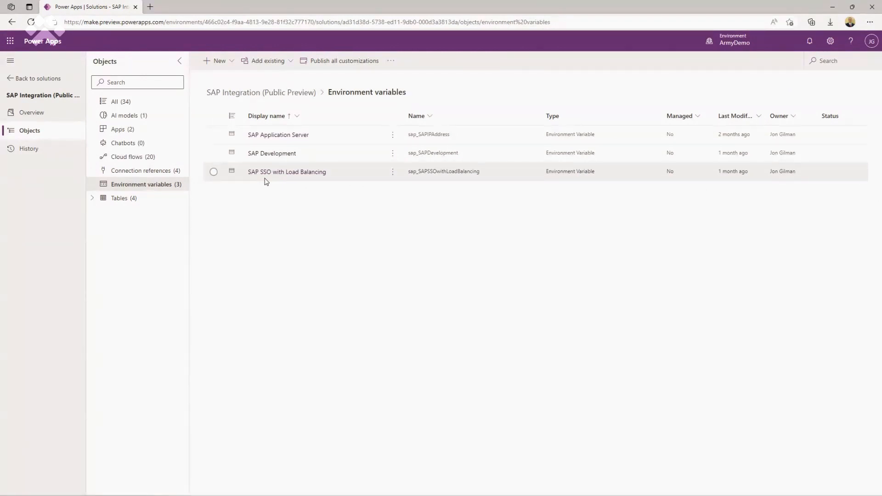
pyautogui.click(216, 63)
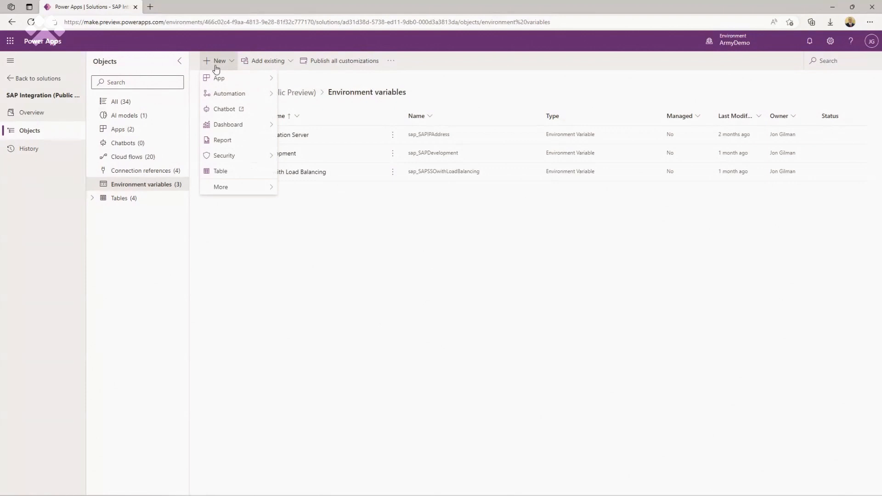
pyautogui.moveTo(222, 187)
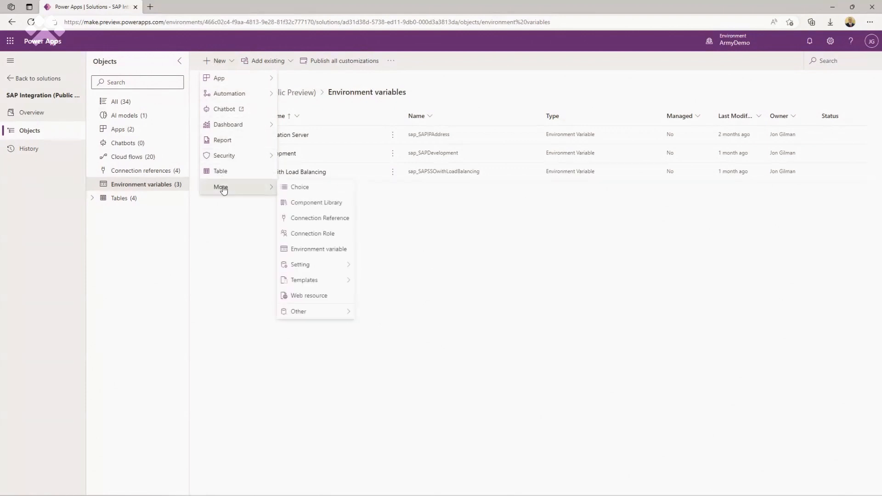
pyautogui.click(321, 250)
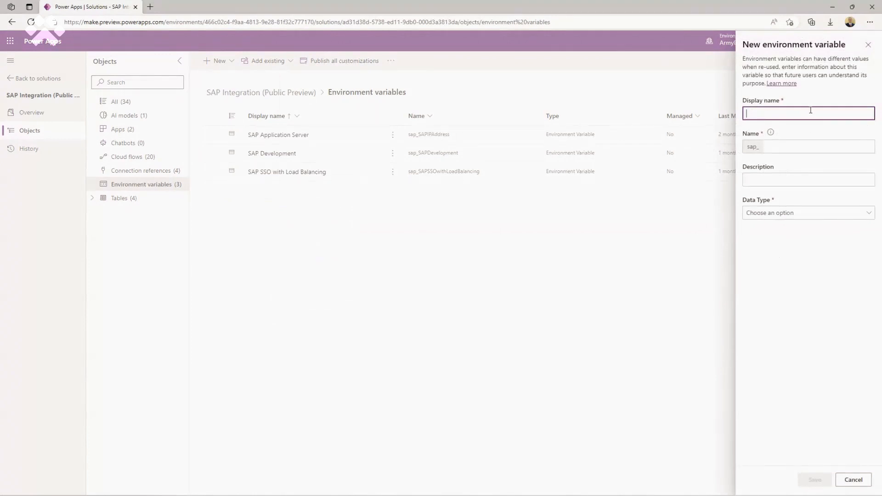
# - Give the variable display name ev_demo and choose Text as its data type
pyautogui.write('ev_demo')
pyautogui.press('Tab')
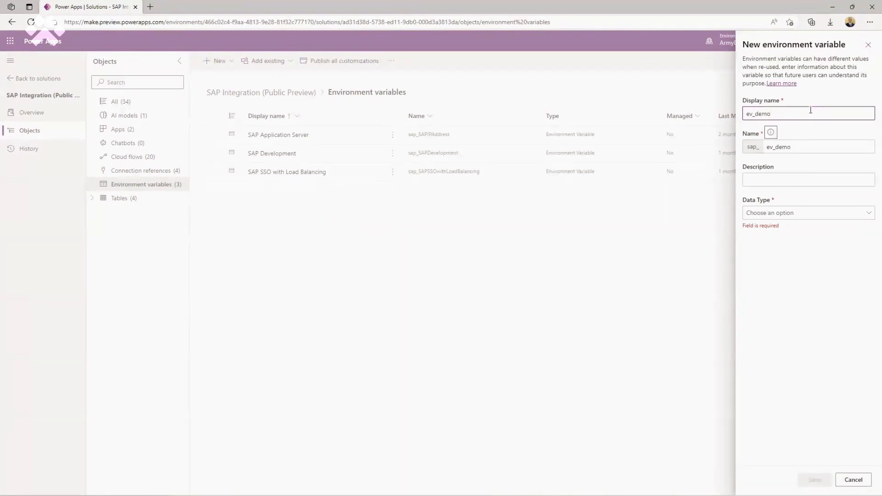
pyautogui.click(868, 213)
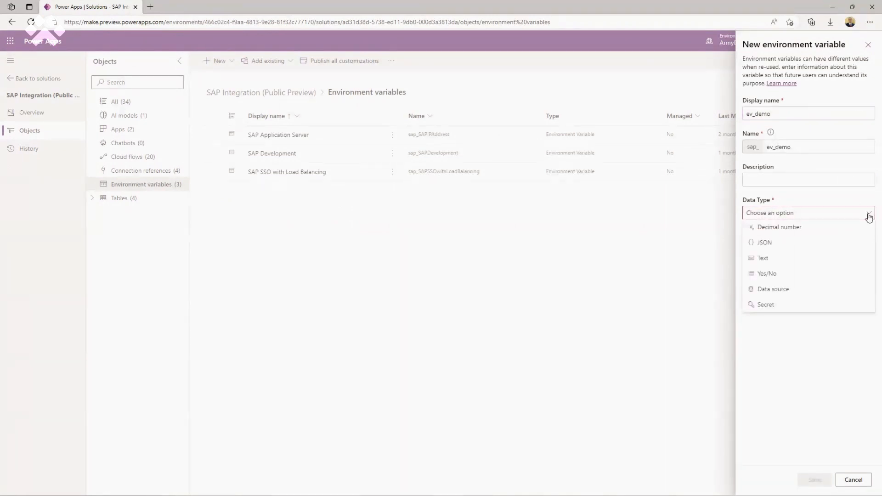
pyautogui.click(763, 264)
pyautogui.click(774, 247)
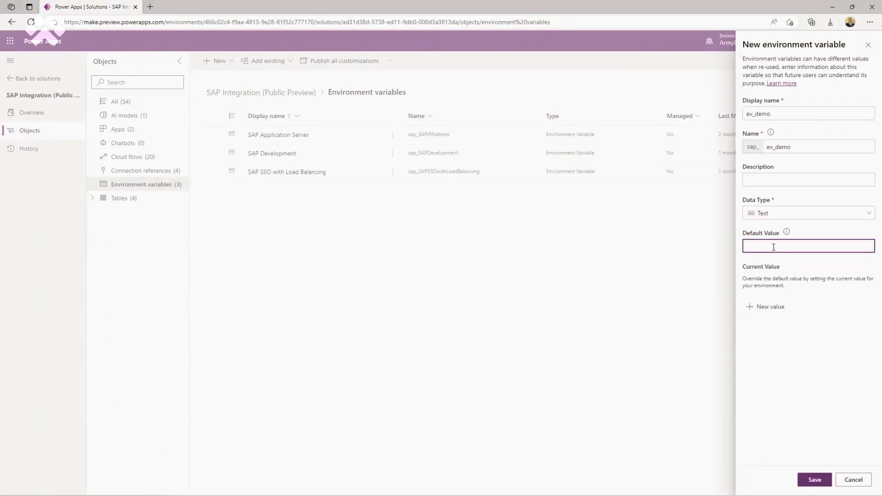
pyautogui.hotkey('alt', 'Tab')
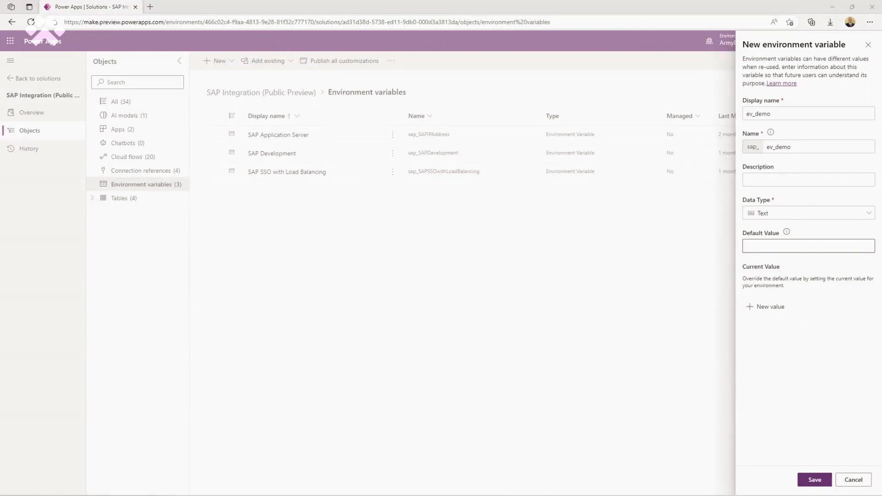
pyautogui.moveTo(524, 495); pyautogui.dragTo(350, 107)
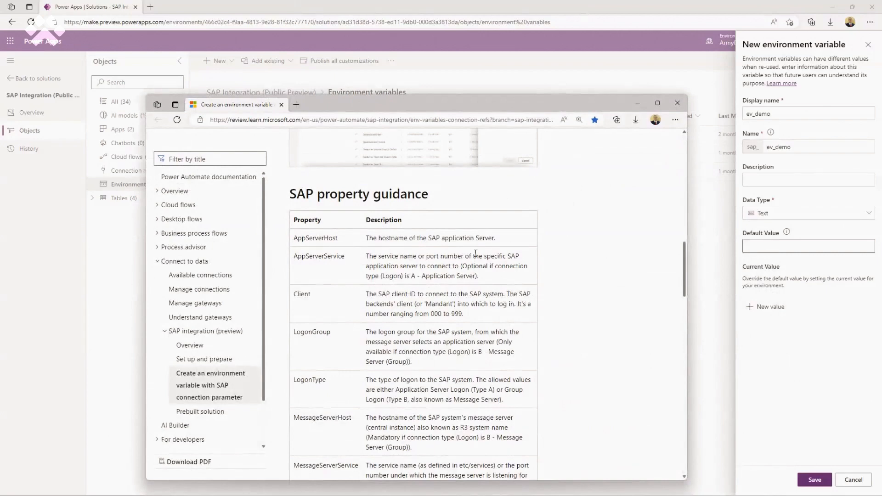
pyautogui.scroll(-2, 475, 253)
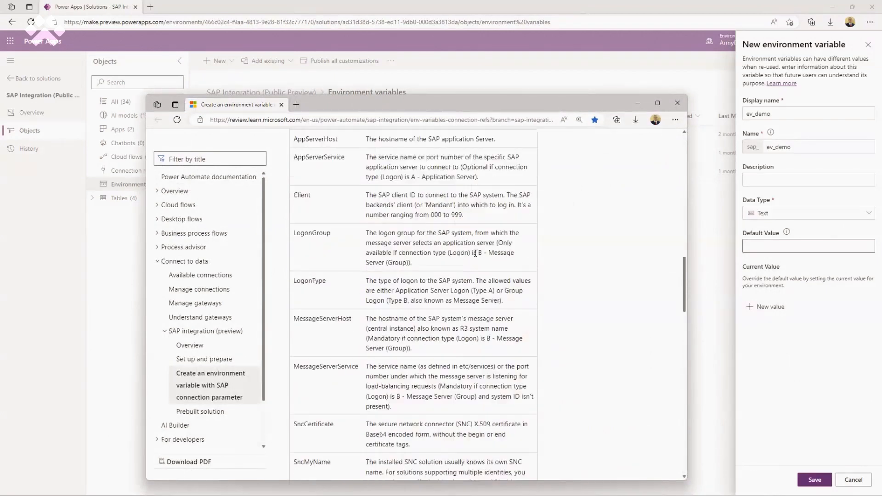
pyautogui.scroll(-1, 477, 257)
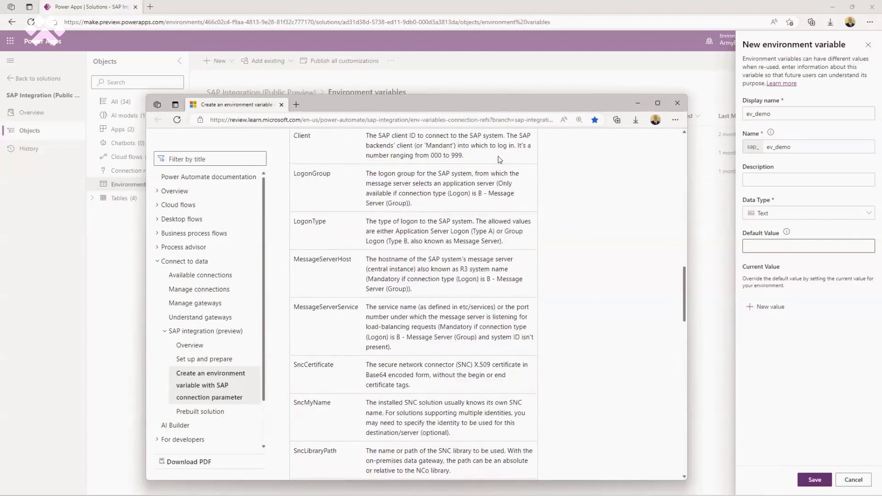
pyautogui.moveTo(497, 104); pyautogui.dragTo(440, 174)
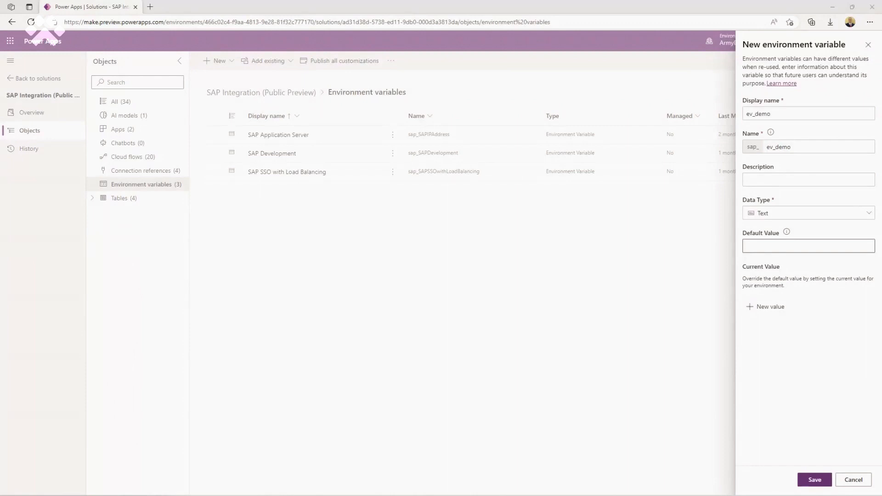
# - Cancel the ev_demo environment variable and discard its unsaved changes
pyautogui.doubleClick(776, 115)
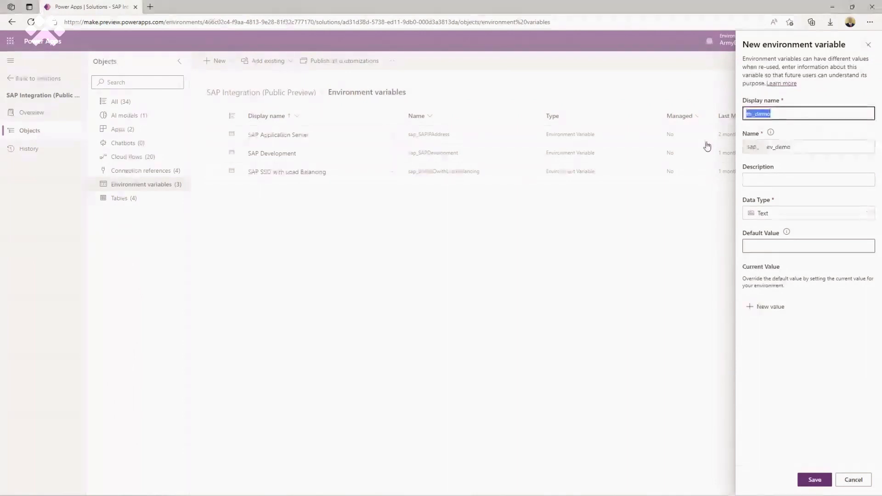
pyautogui.click(853, 479)
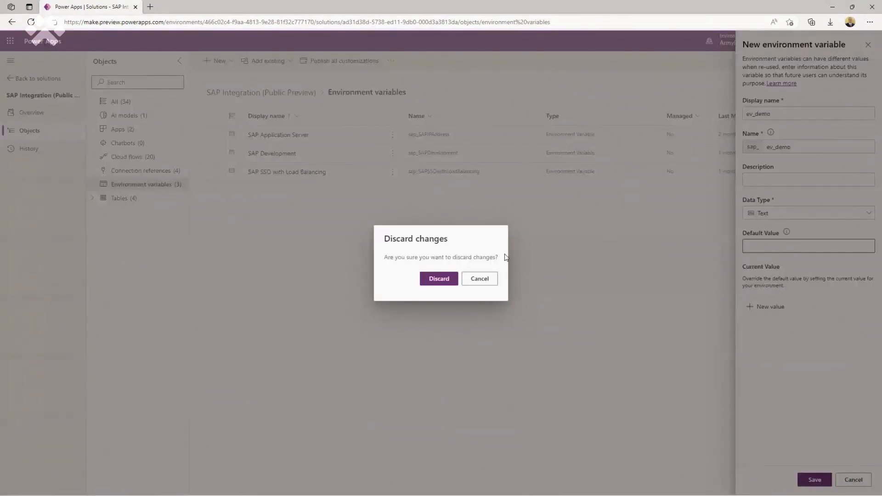
pyautogui.click(440, 279)
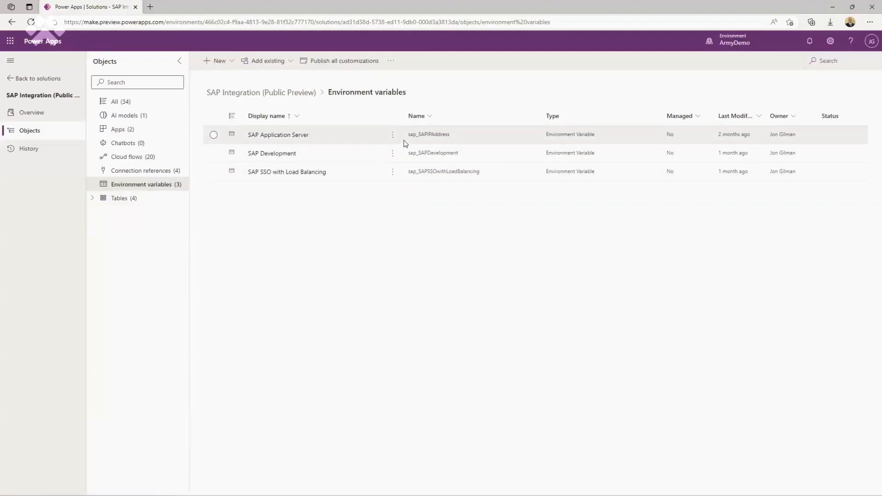
# - Open the SAP Development variable, inspect its Default Value, and close it unchanged
pyautogui.click(393, 156)
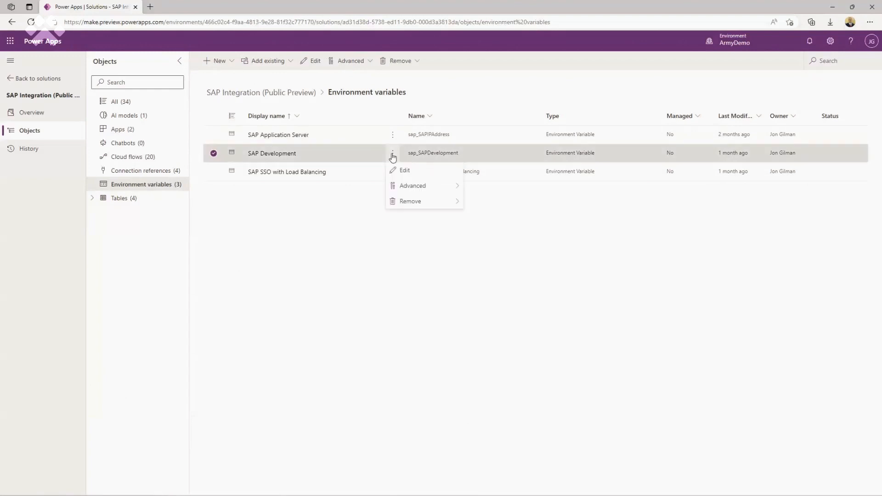
pyautogui.click(405, 170)
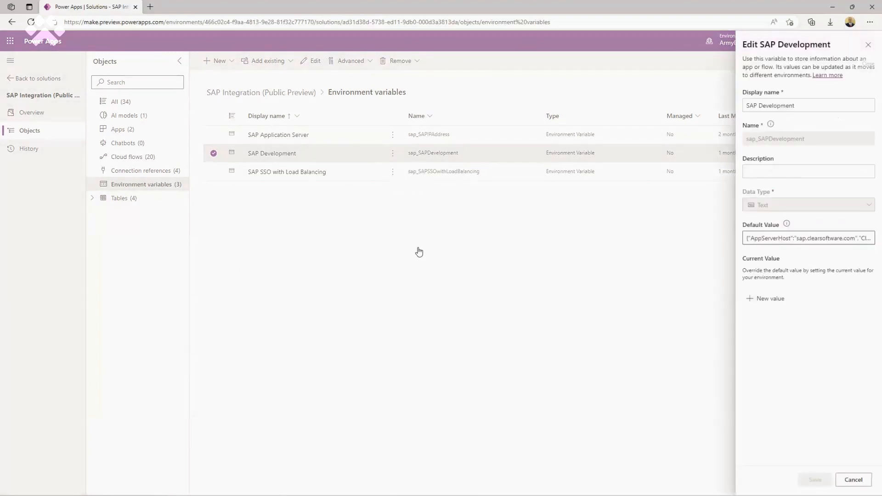
pyautogui.click(763, 239)
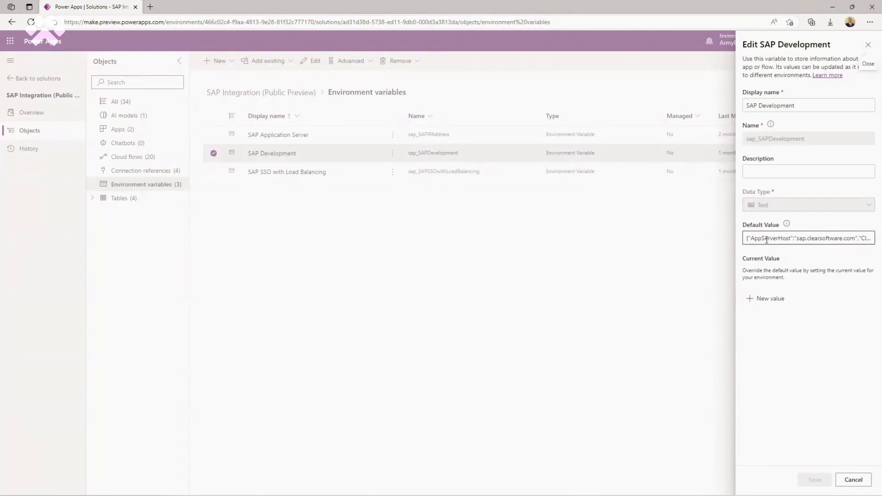
pyautogui.click(319, 254)
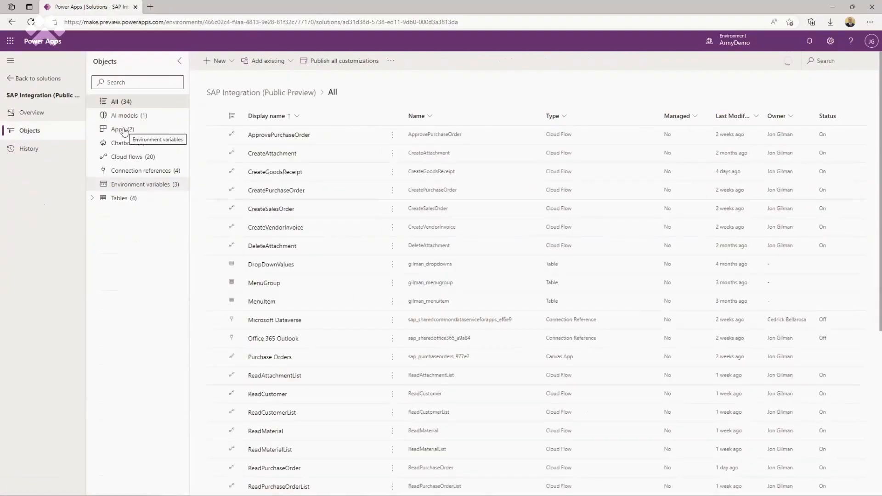
# - Filter the solution to Apps and open the Sales Orders canvas app in the editor
pyautogui.click(119, 130)
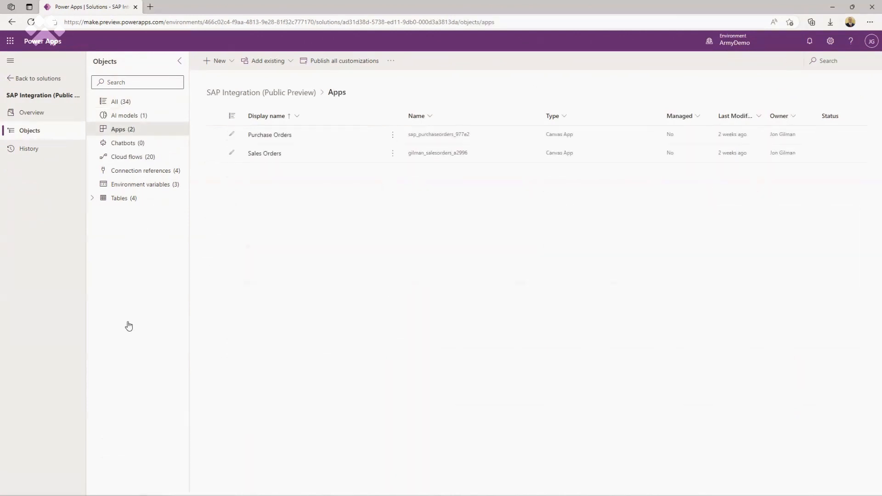
pyautogui.click(393, 155)
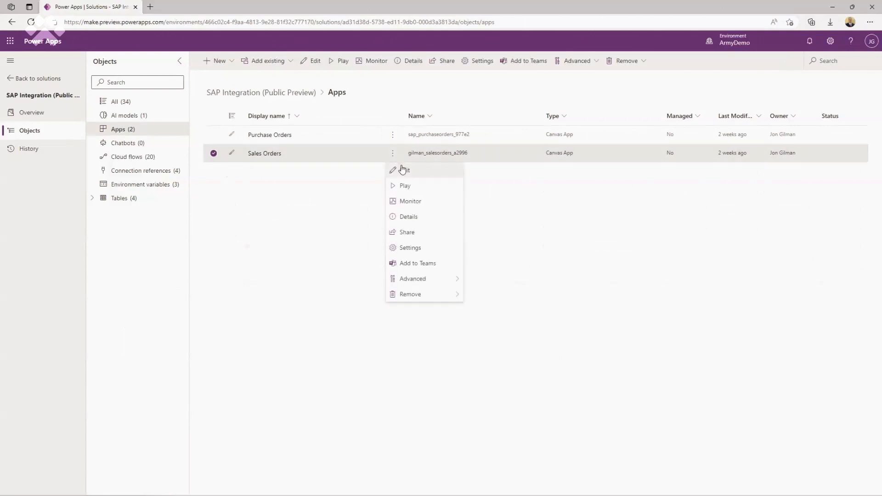
pyautogui.click(403, 170)
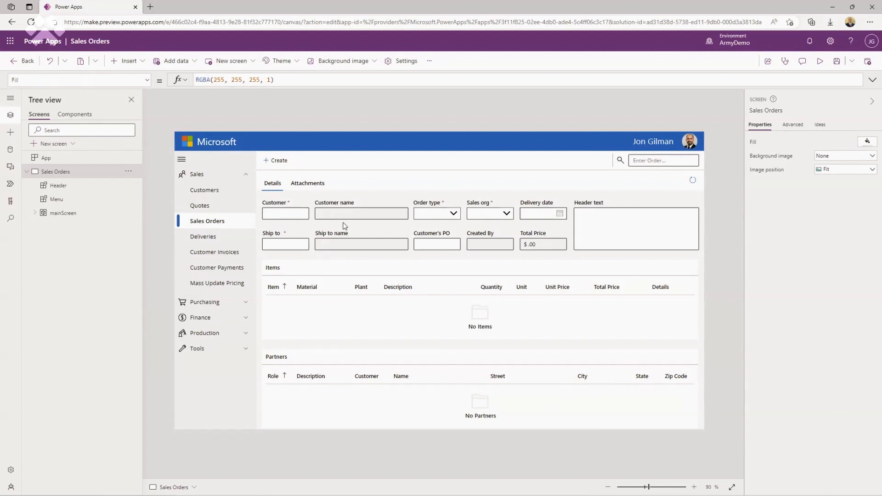
# - Show the app's Power Automate flows and open the options for ReadCustomer
pyautogui.click(10, 186)
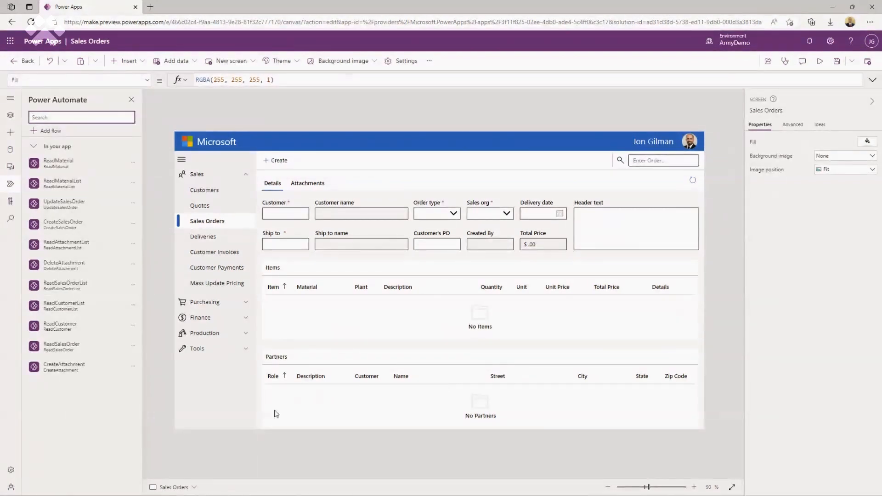
pyautogui.moveTo(70, 330)
pyautogui.click(133, 346)
# - Edit ReadCustomer and add an action after Customer using the SAP ERP connector
pyautogui.click(142, 362)
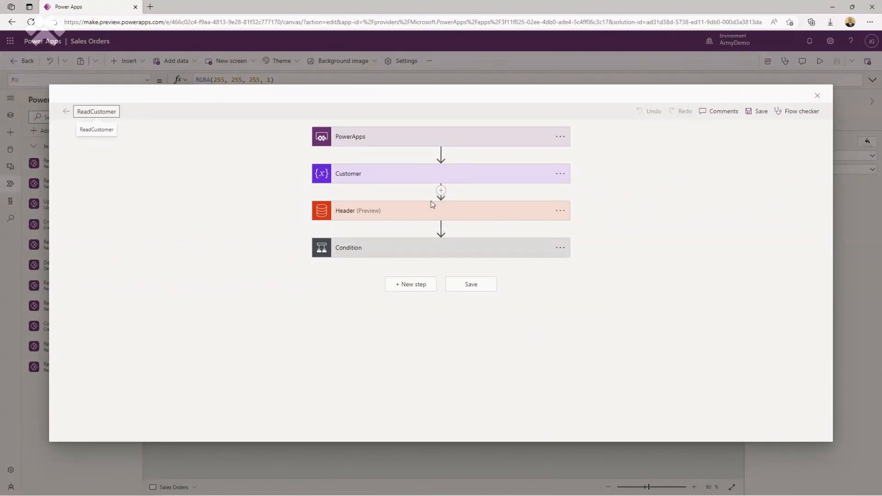
pyautogui.moveTo(441, 192)
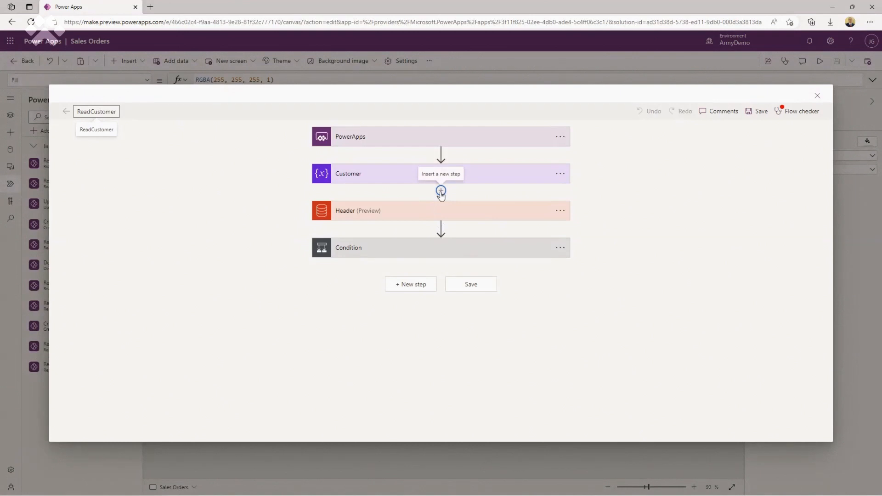
pyautogui.click(441, 191)
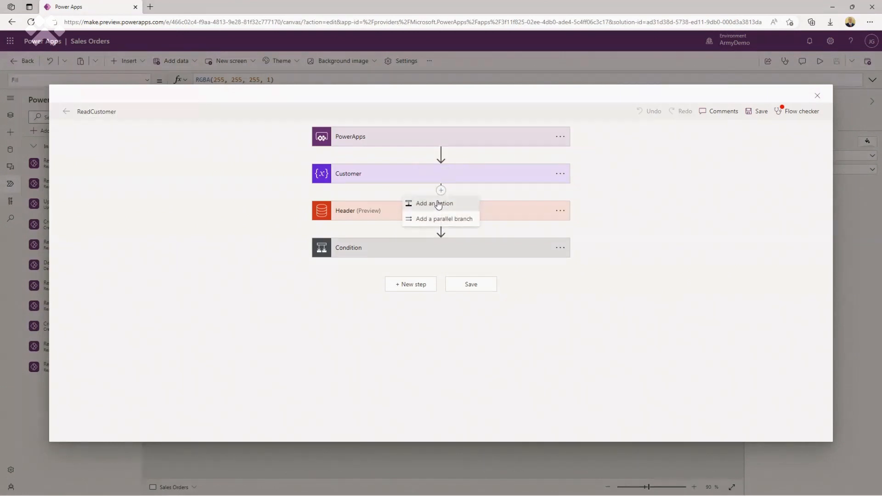
pyautogui.click(438, 204)
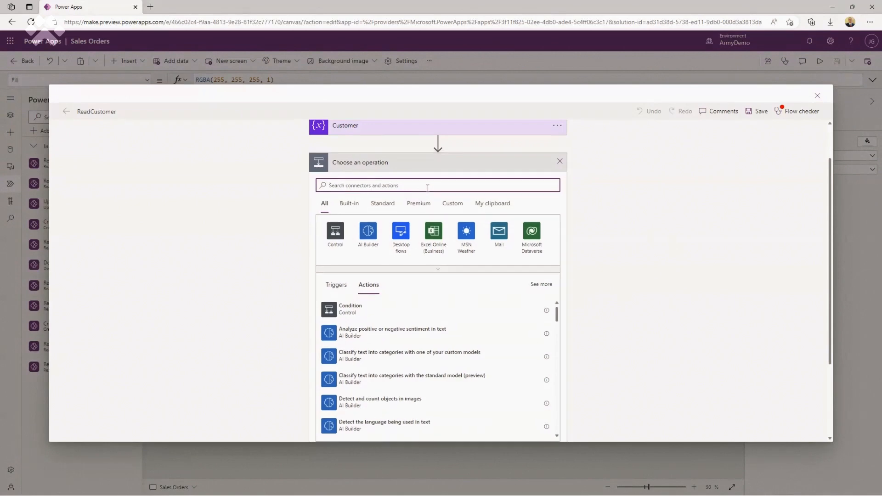
pyautogui.write('sap')
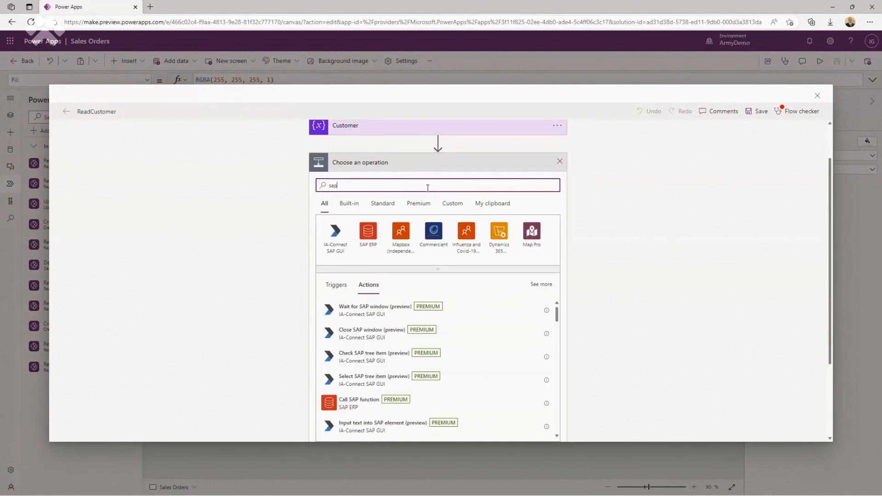
pyautogui.click(368, 235)
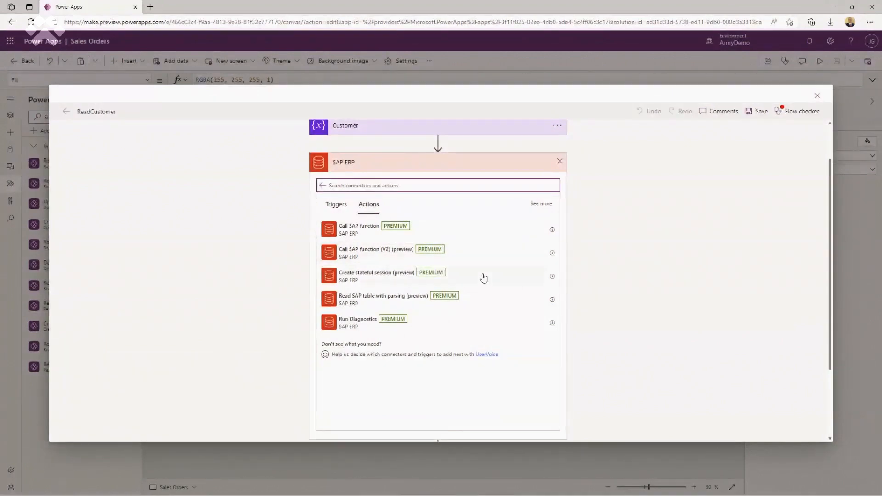
# - Add Read SAP table with parsing using the SAP Development system and table KNA1
pyautogui.click(450, 299)
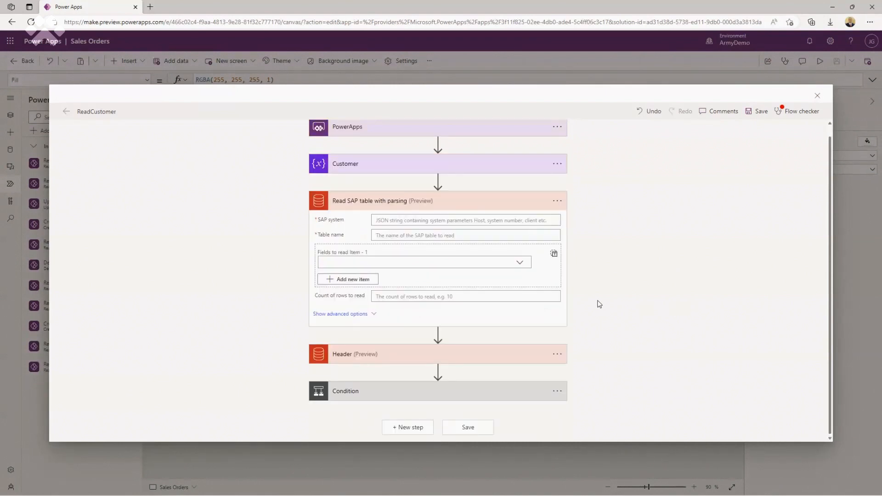
pyautogui.click(519, 220)
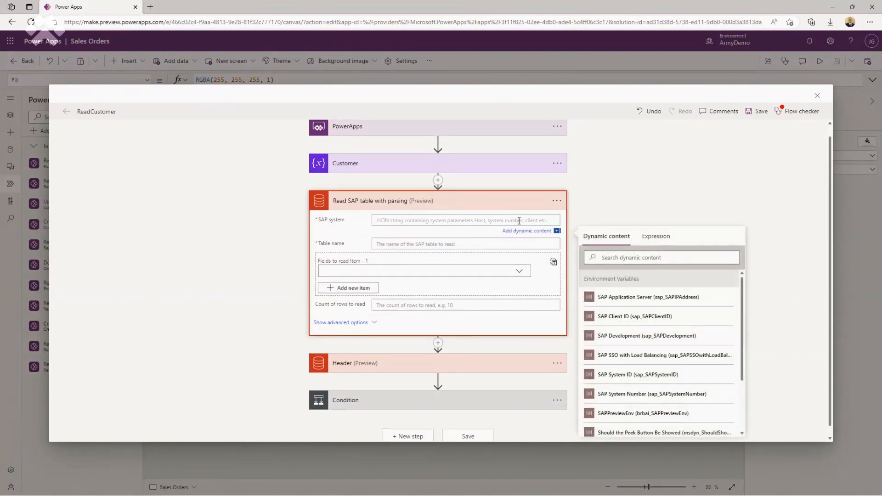
pyautogui.click(667, 337)
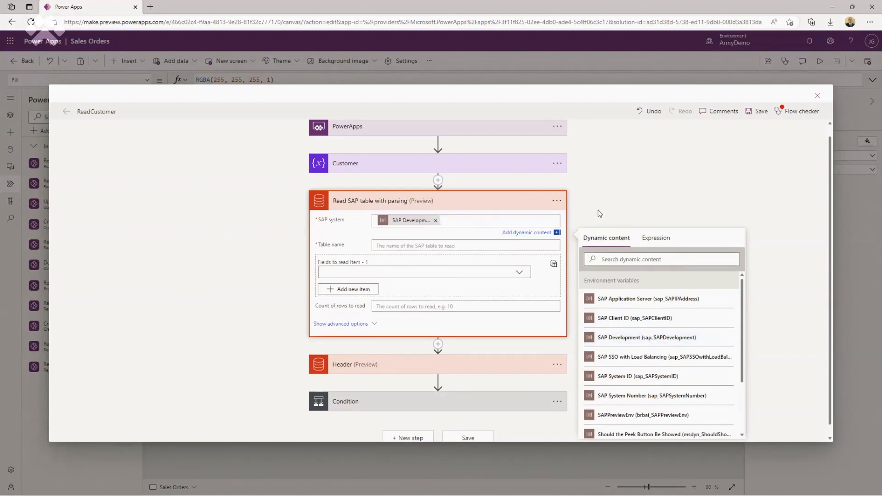
pyautogui.click(424, 247)
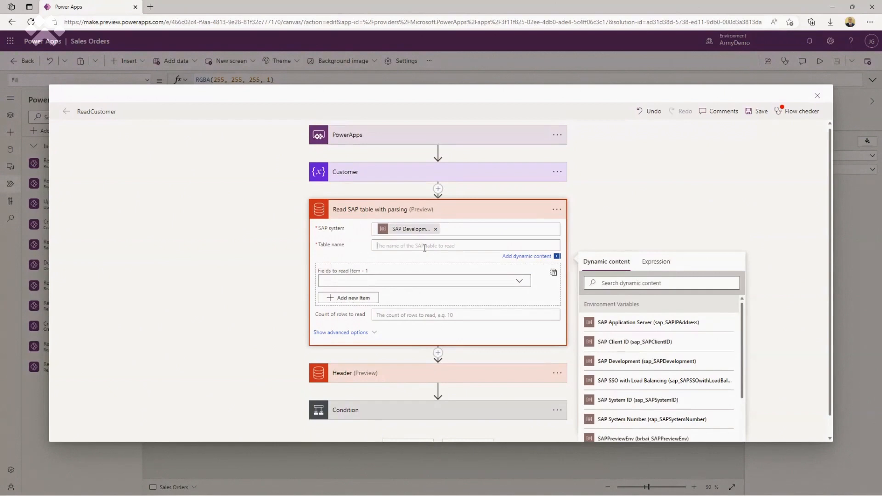
pyautogui.write('kna1')
pyautogui.press('Tab')
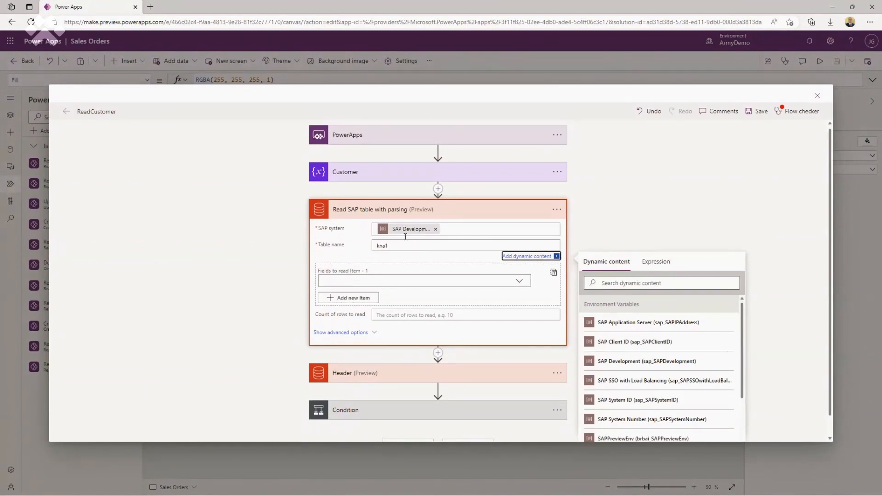
pyautogui.moveTo(404, 245); pyautogui.dragTo(354, 244)
pyautogui.write('kNA1')
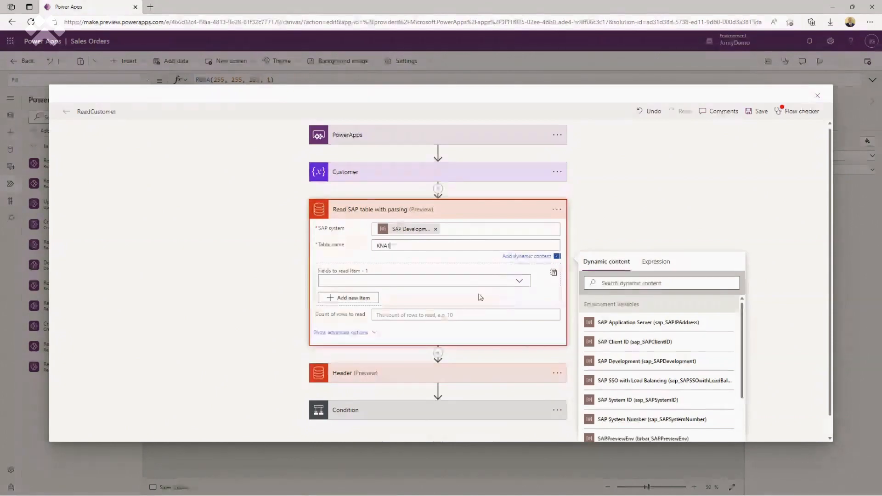
pyautogui.click(432, 283)
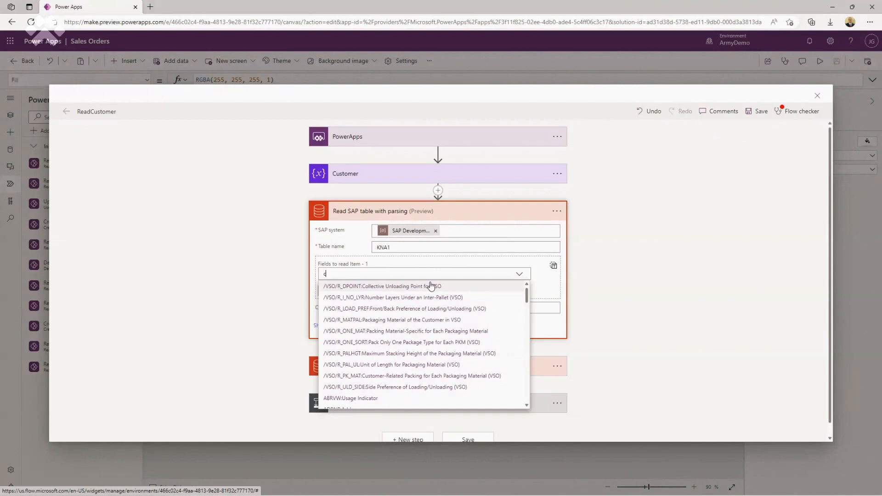
# - Set the fields to read to KUNNR:Customer Number and ADRNR:Address
pyautogui.write('ustomer')
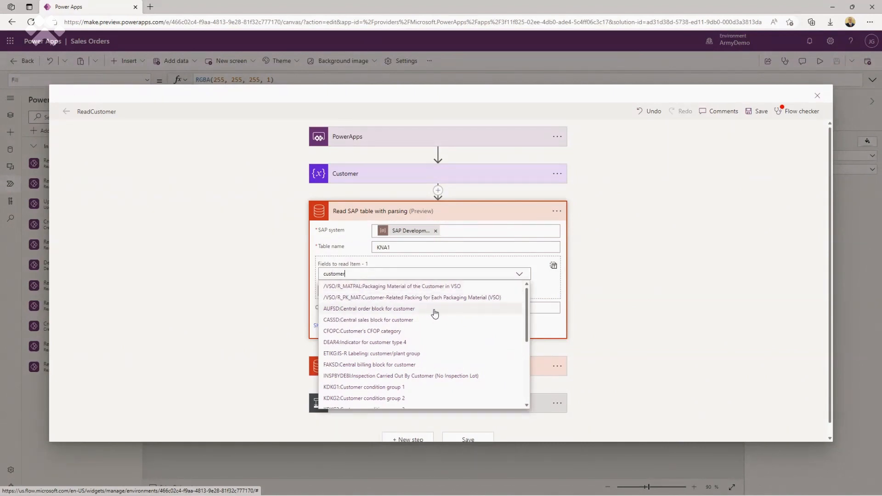
pyautogui.scroll(-1, 435, 310)
pyautogui.scroll(-3, 437, 315)
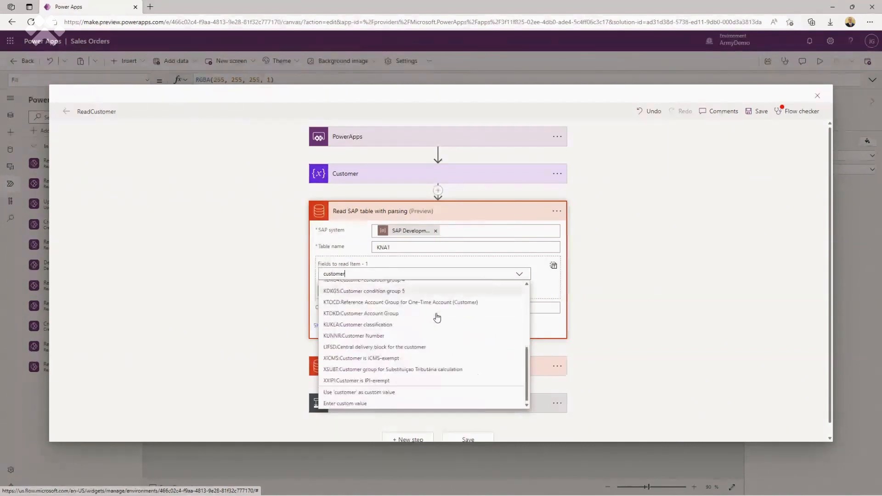
pyautogui.click(377, 336)
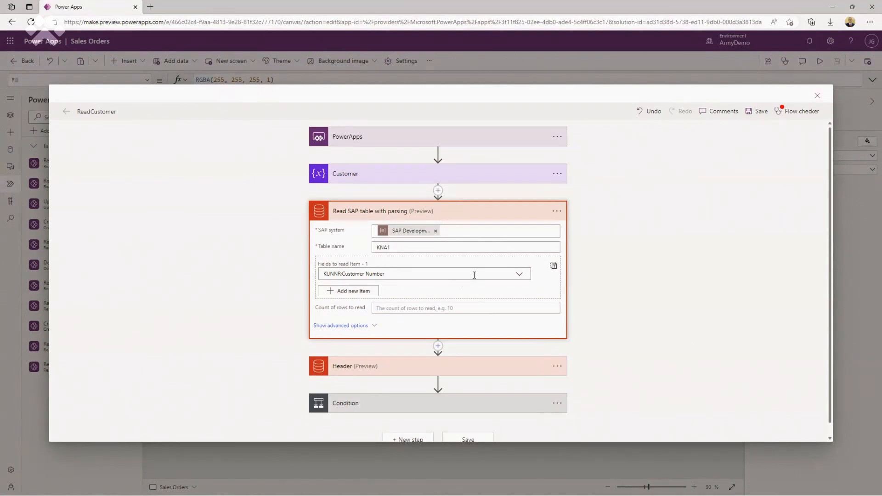
pyautogui.click(332, 291)
pyautogui.click(401, 302)
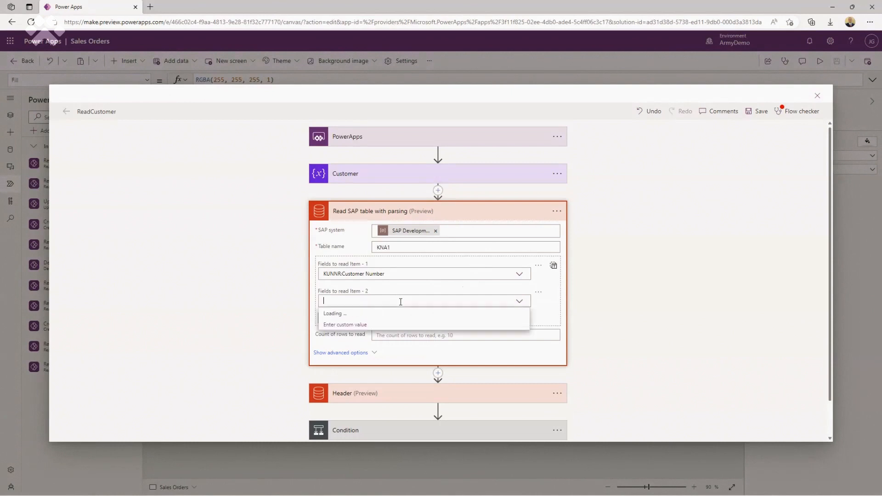
pyautogui.write('addr')
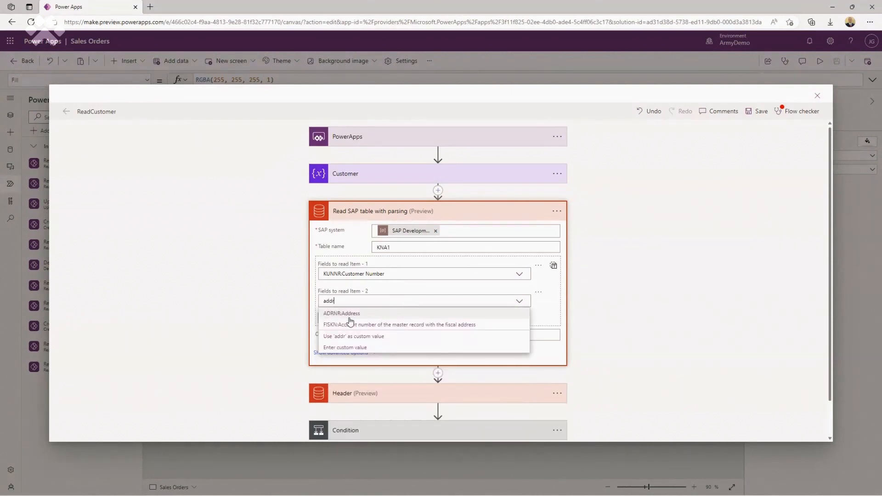
pyautogui.press('BackSpace')
pyautogui.press('BackSpace')
pyautogui.write('r')
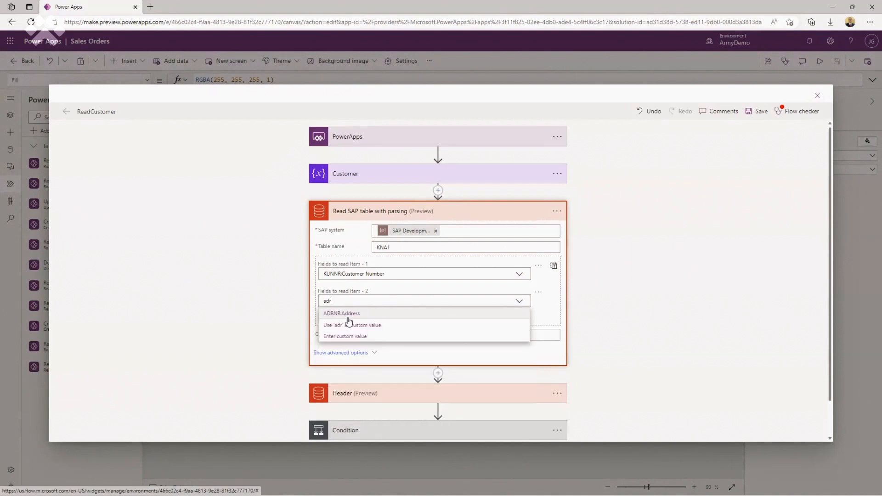
pyautogui.click(349, 316)
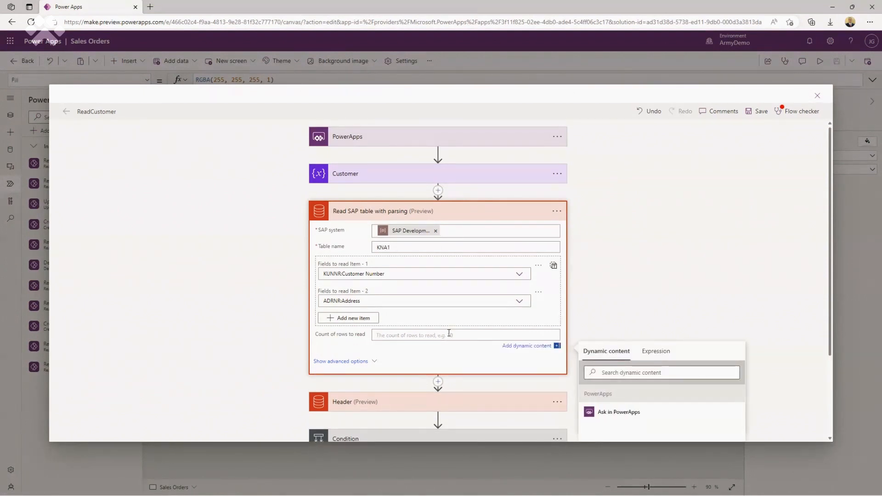
# - Limit the read to 999 rows and filter rows by the Customer variable
pyautogui.write('999')
pyautogui.scroll(-1, 274, 334)
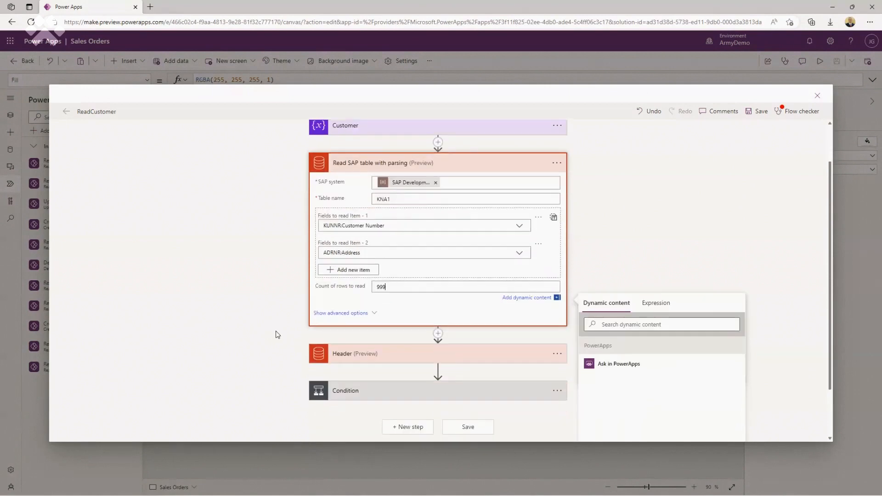
pyautogui.click(363, 314)
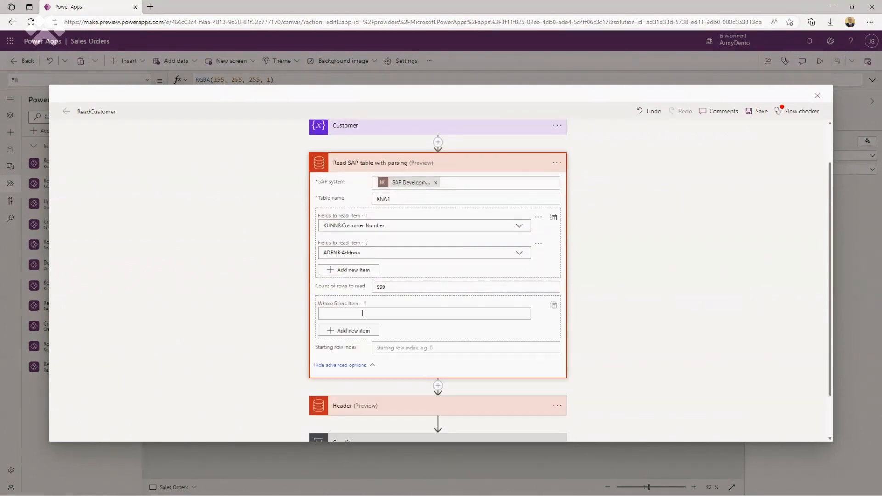
pyautogui.click(376, 313)
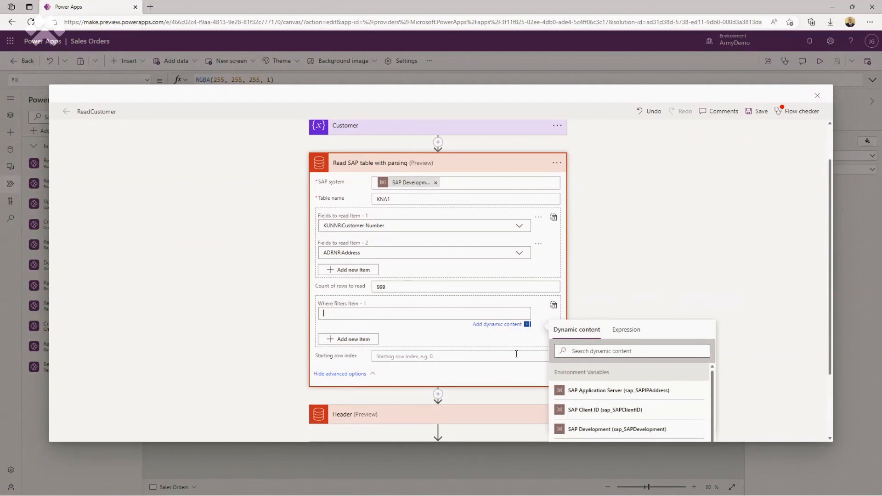
pyautogui.click(583, 351)
pyautogui.write('cust')
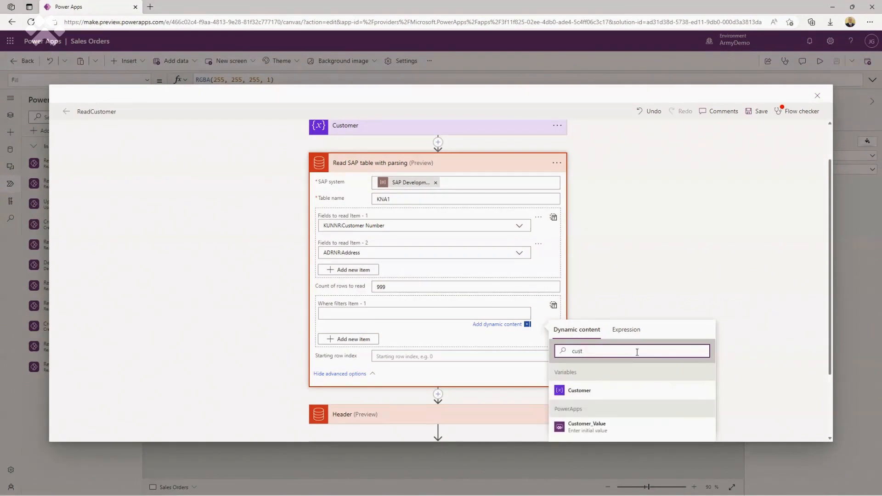
pyautogui.click(580, 393)
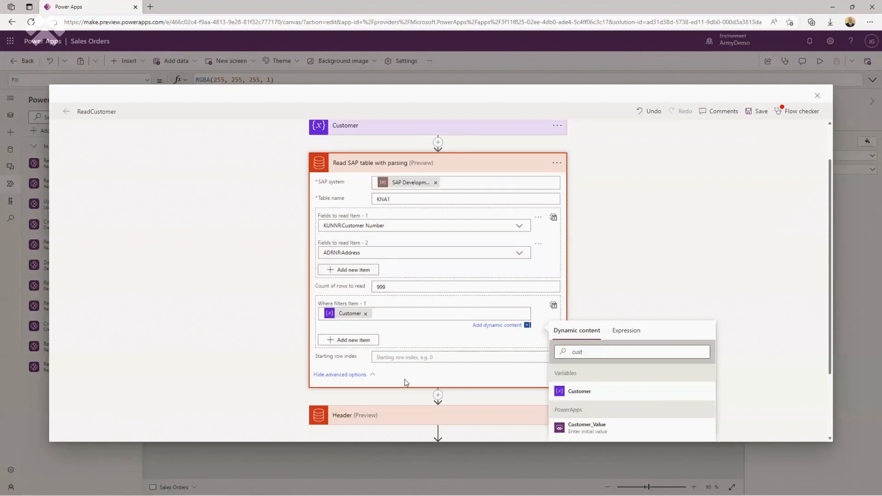
pyautogui.click(642, 248)
pyautogui.scroll(-1, 643, 255)
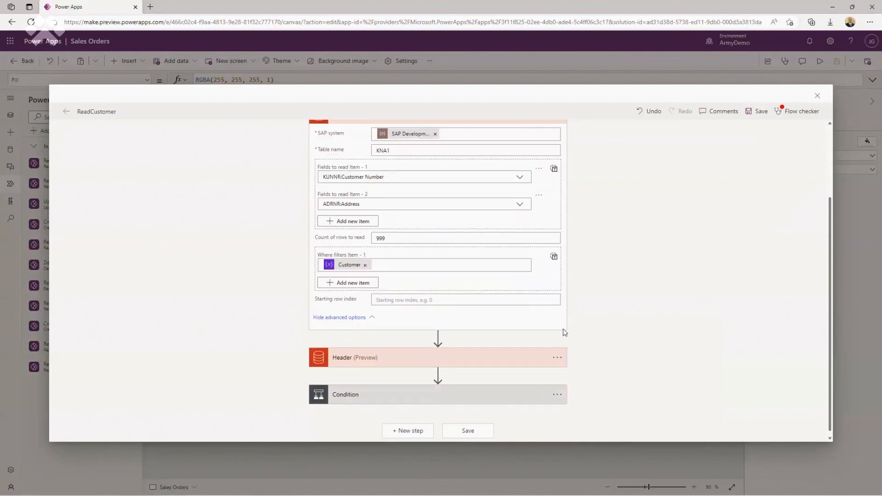
# - Expand the Header step and show its advanced options to review the KNA1 field list
pyautogui.click(557, 360)
pyautogui.click(427, 361)
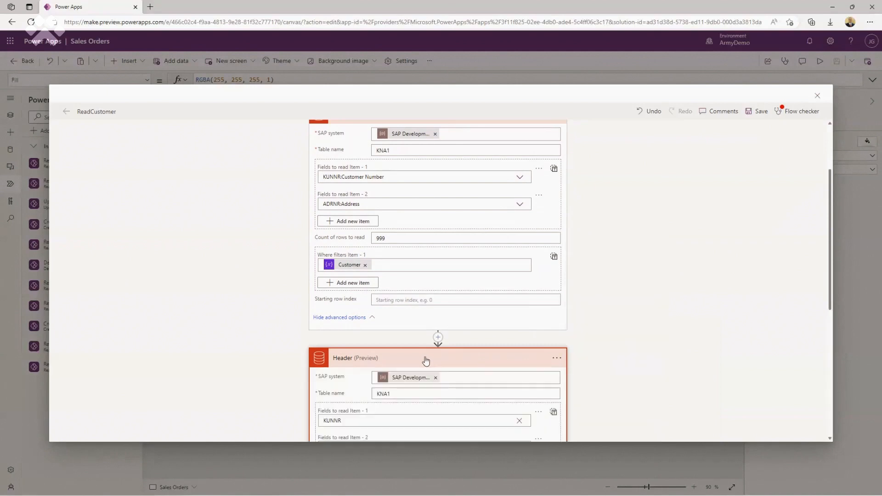
pyautogui.scroll(-5, 613, 327)
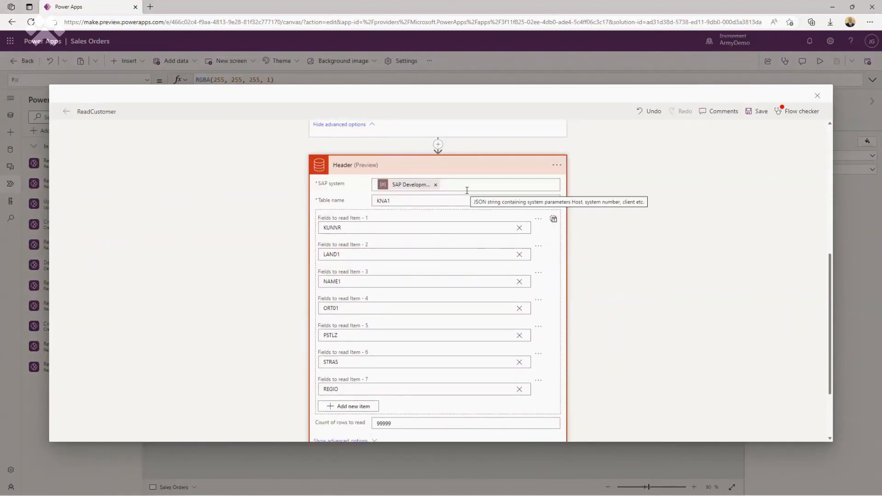
pyautogui.scroll(-1, 434, 166)
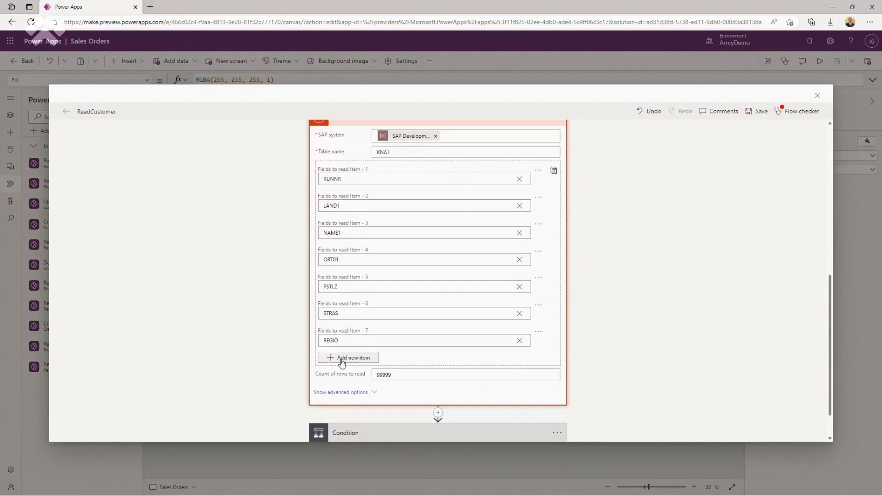
pyautogui.click(335, 392)
pyautogui.scroll(-1, 454, 325)
pyautogui.scroll(-1, 456, 325)
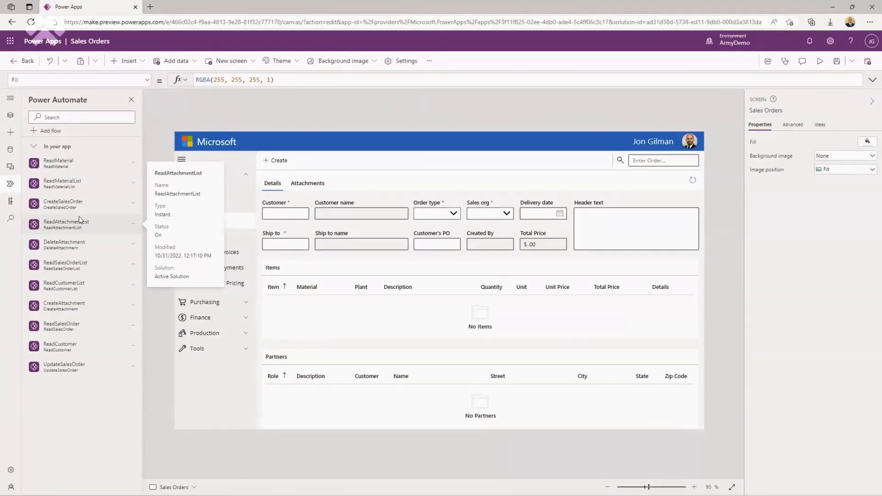
# - Edit the UpdateSalesOrder flow and expand its SD SALESDOCUMENT CHANGE step to show SAP Development system parameters
pyautogui.moveTo(77, 368)
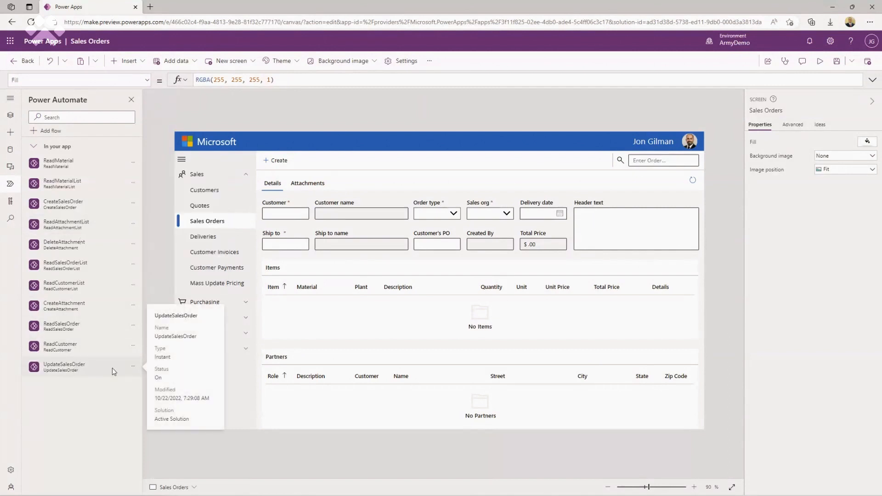
pyautogui.click(133, 366)
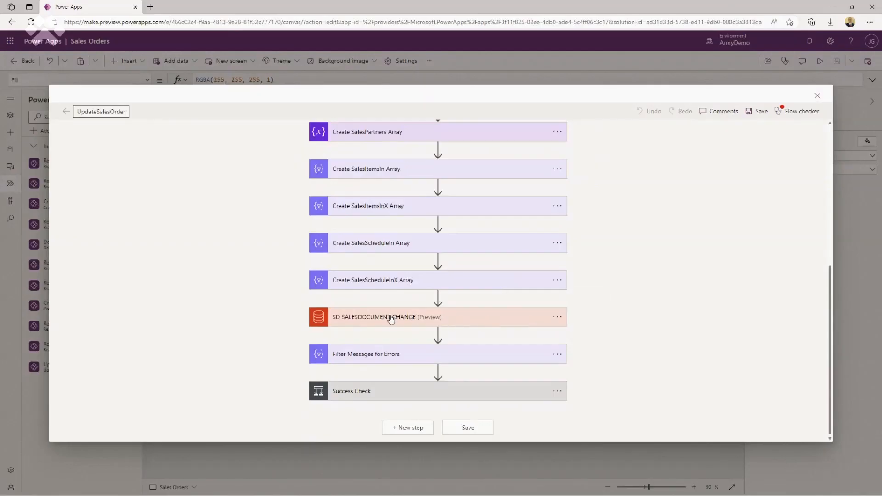
pyautogui.click(391, 319)
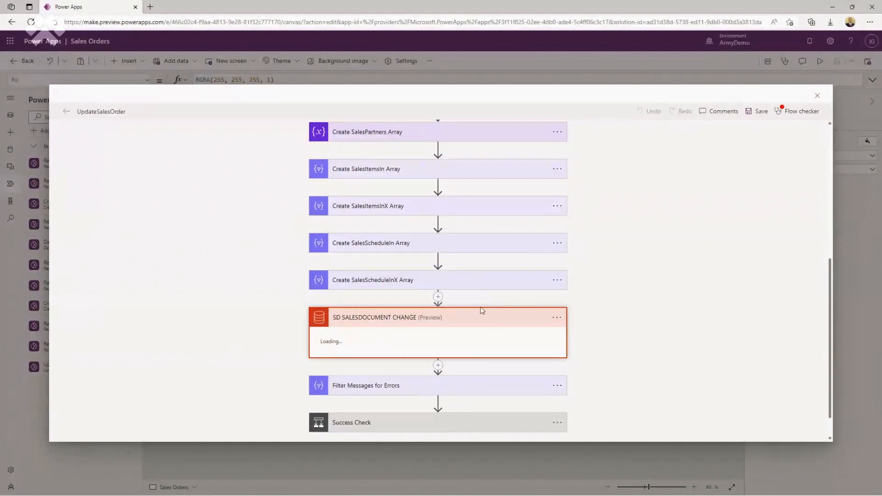
pyautogui.scroll(-3, 478, 309)
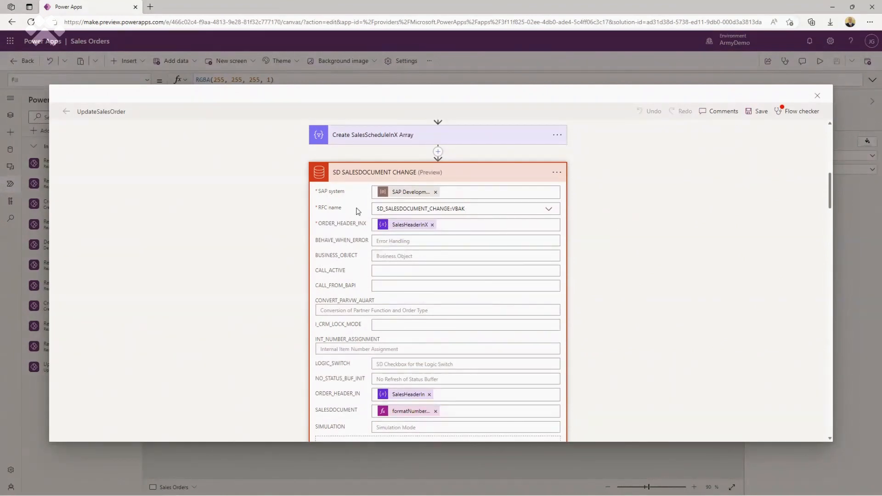
pyautogui.scroll(-1, 461, 230)
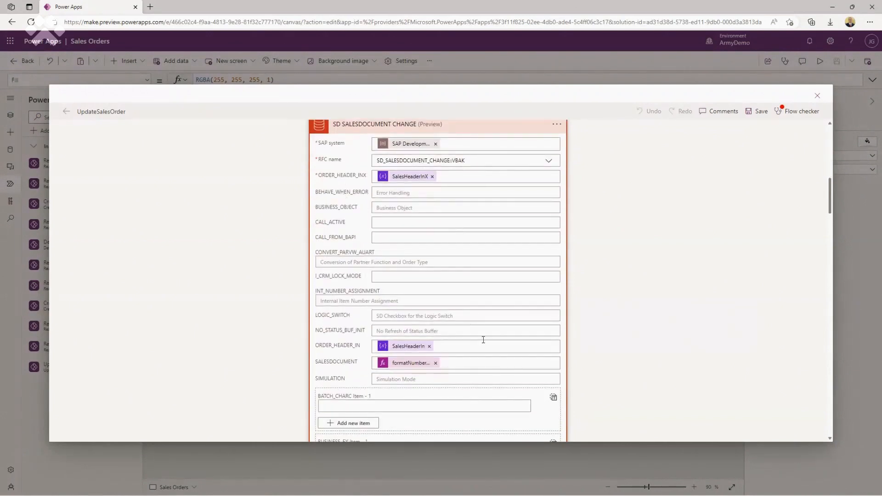
pyautogui.scroll(-4, 481, 342)
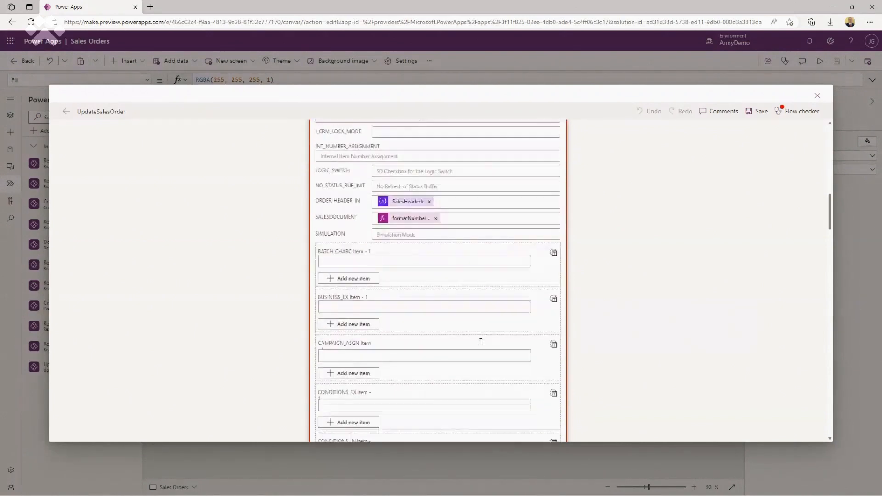
pyautogui.scroll(-8, 480, 342)
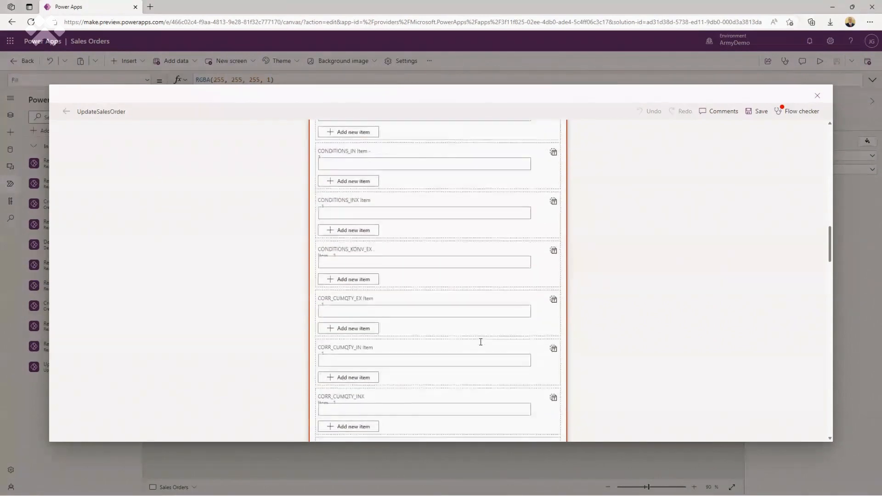
pyautogui.scroll(-8, 481, 342)
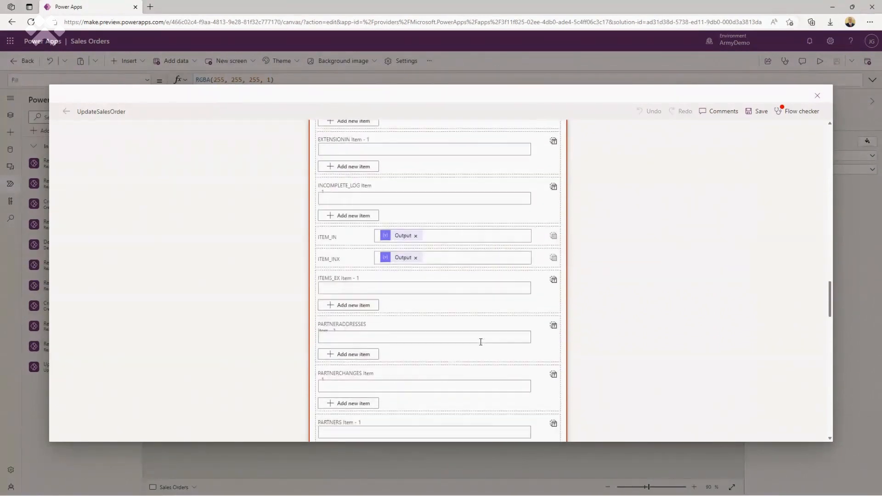
pyautogui.scroll(-6, 480, 342)
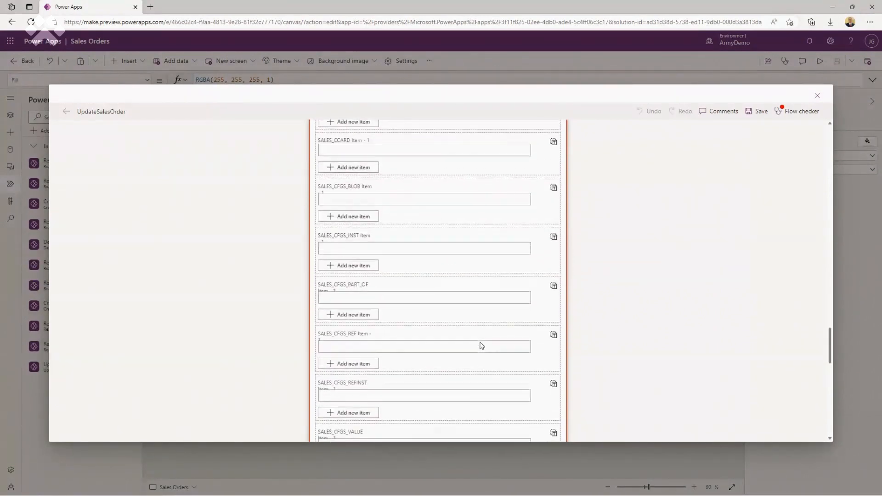
pyautogui.scroll(3, 480, 342)
pyautogui.scroll(6, 481, 345)
pyautogui.scroll(15, 481, 345)
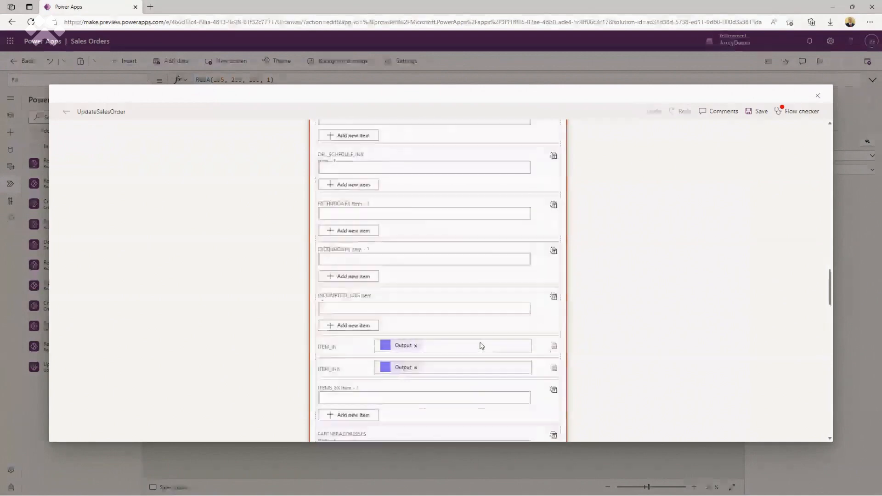
pyautogui.scroll(4, 481, 345)
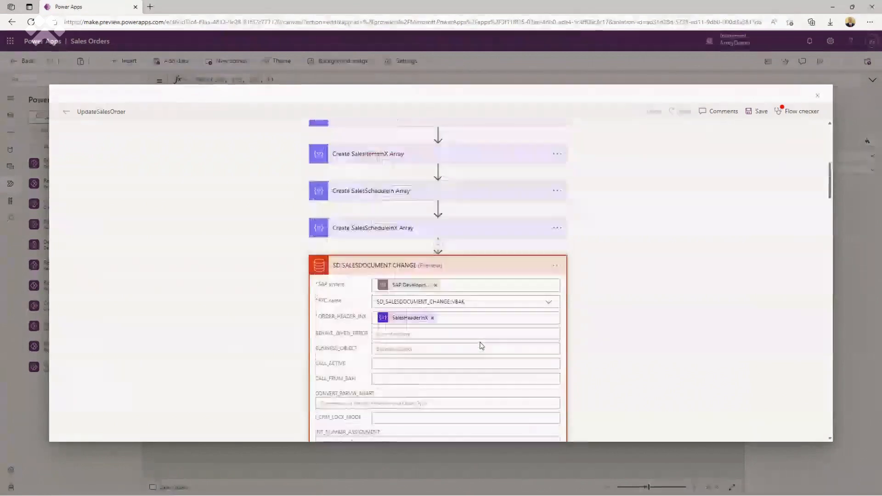
pyautogui.scroll(-2, 481, 346)
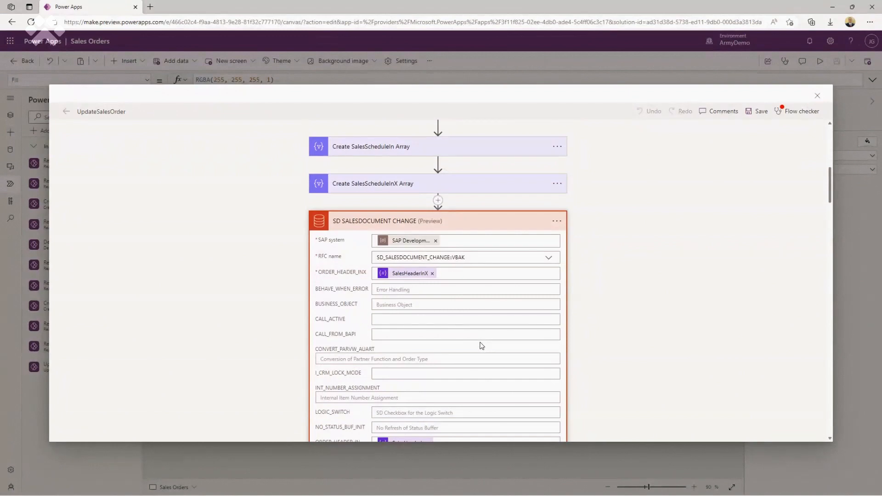
pyautogui.scroll(-2, 481, 345)
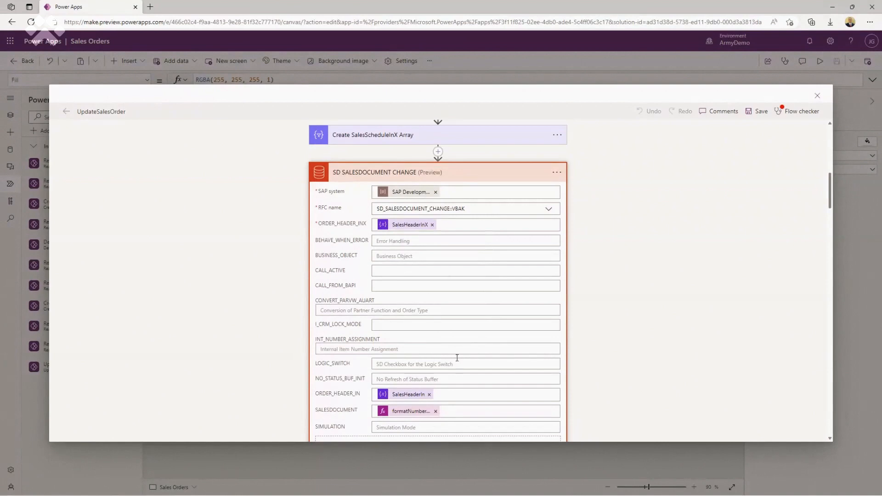
pyautogui.scroll(-2, 458, 358)
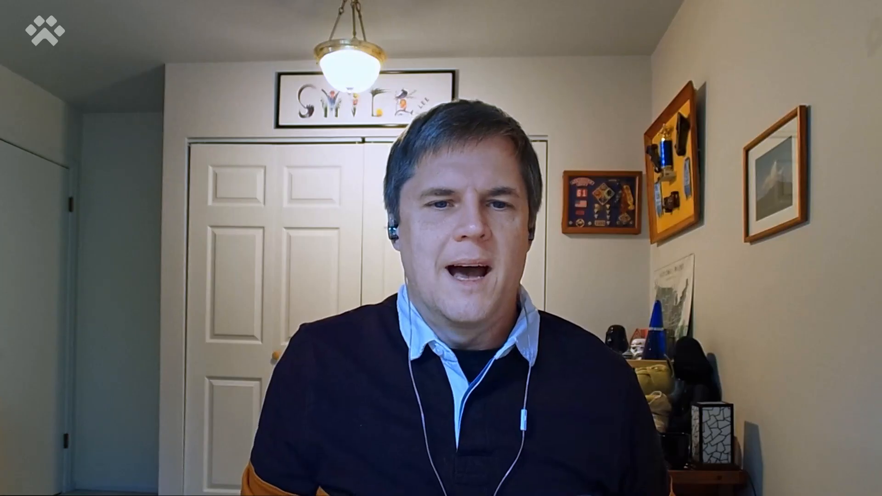